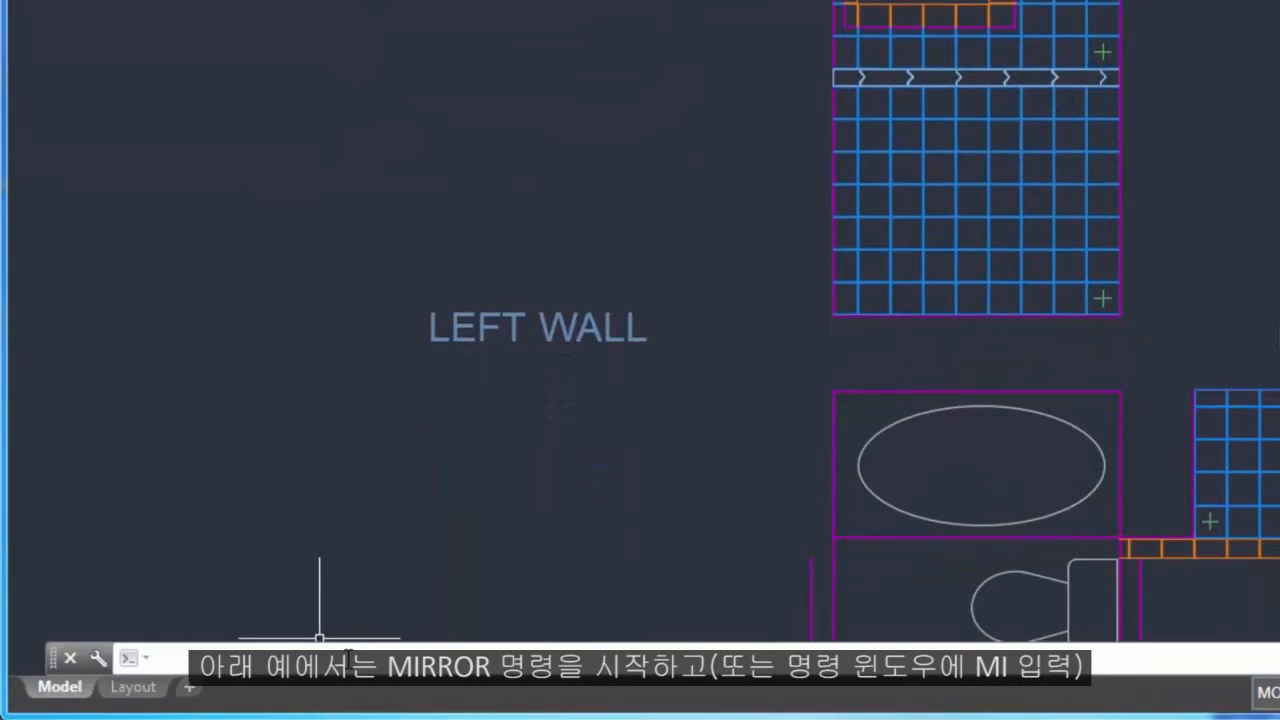
text(MI)
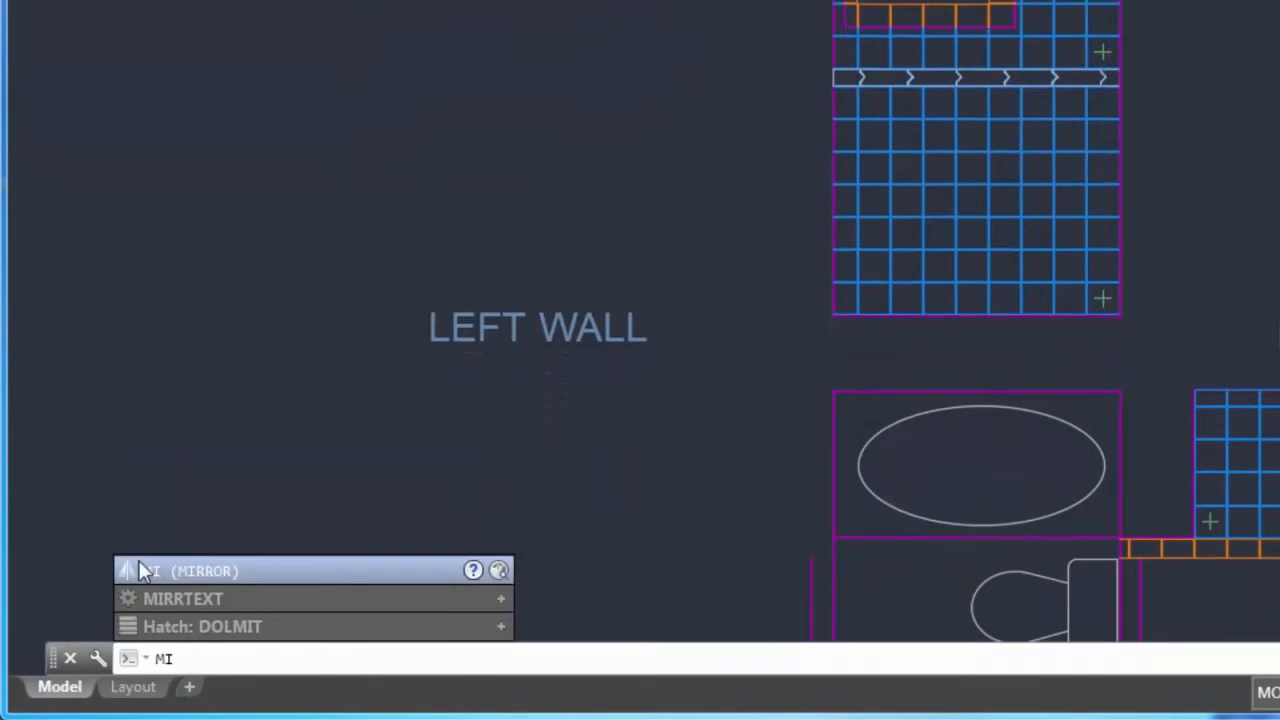
Step: Mirror the right-wall tile pattern across the vertical centreline, keeping the original tiles
key(Return)
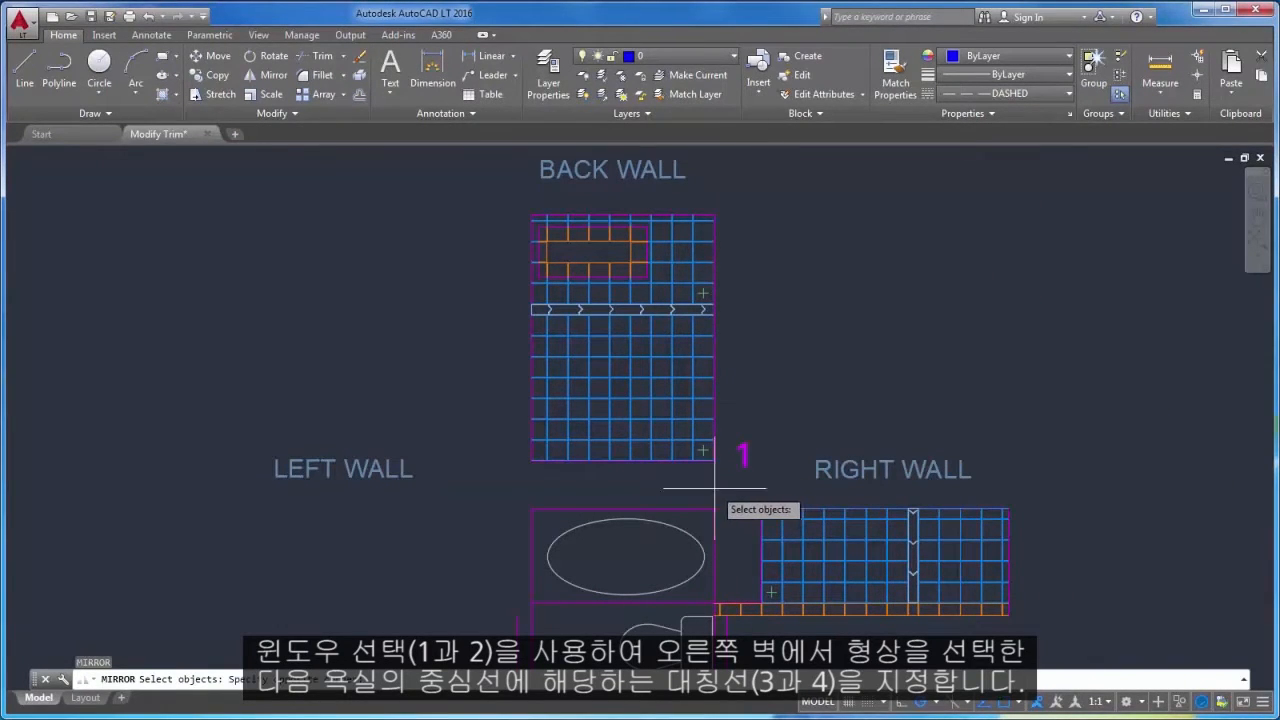
click(716, 488)
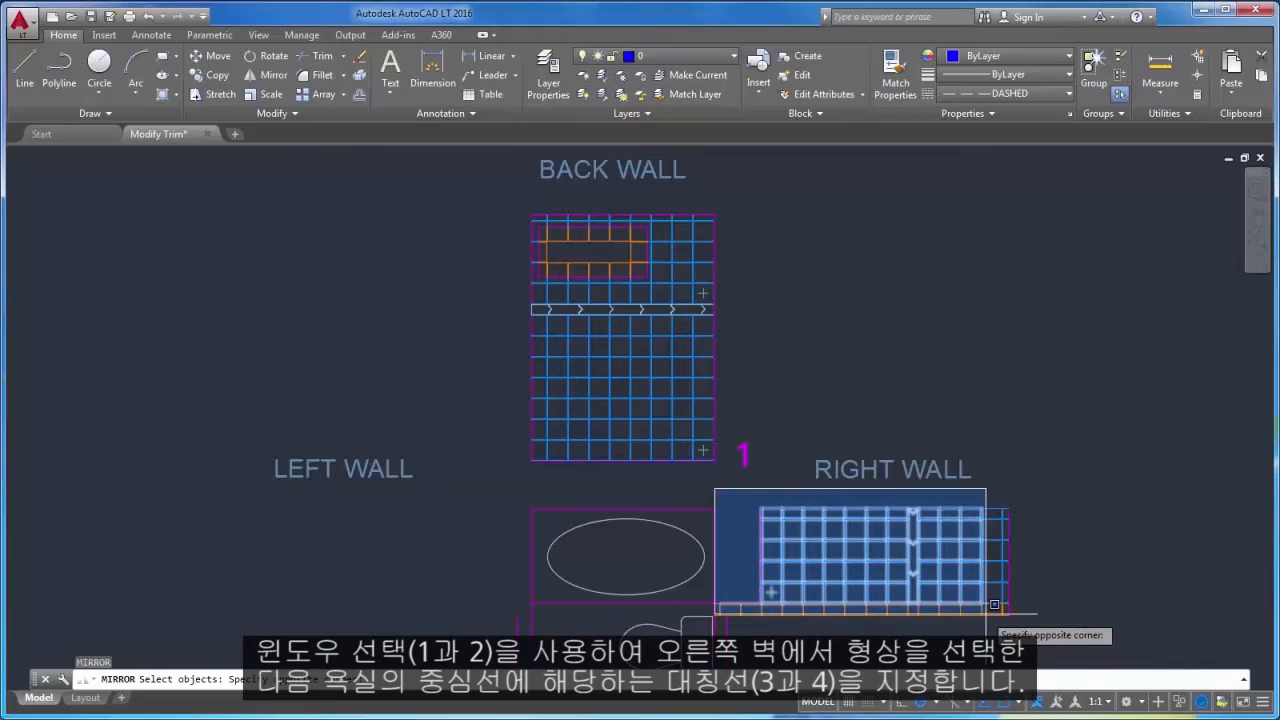
click(1045, 595)
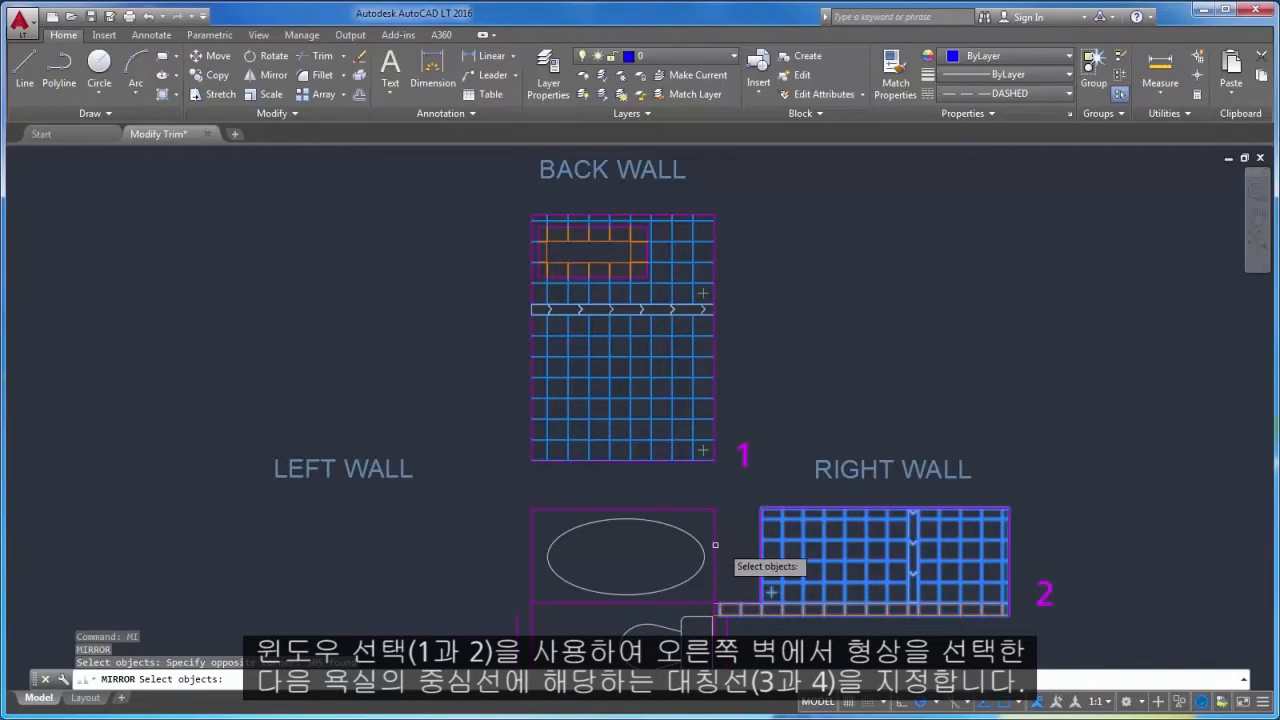
key(Return)
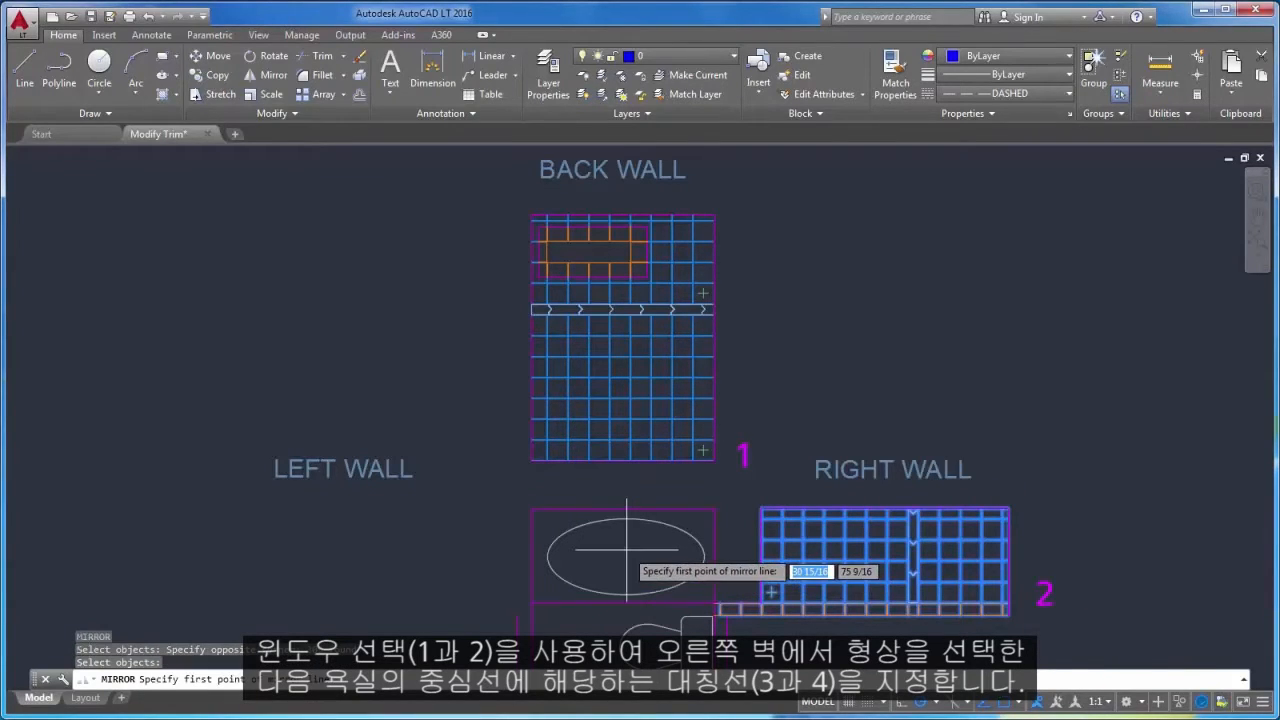
click(625, 554)
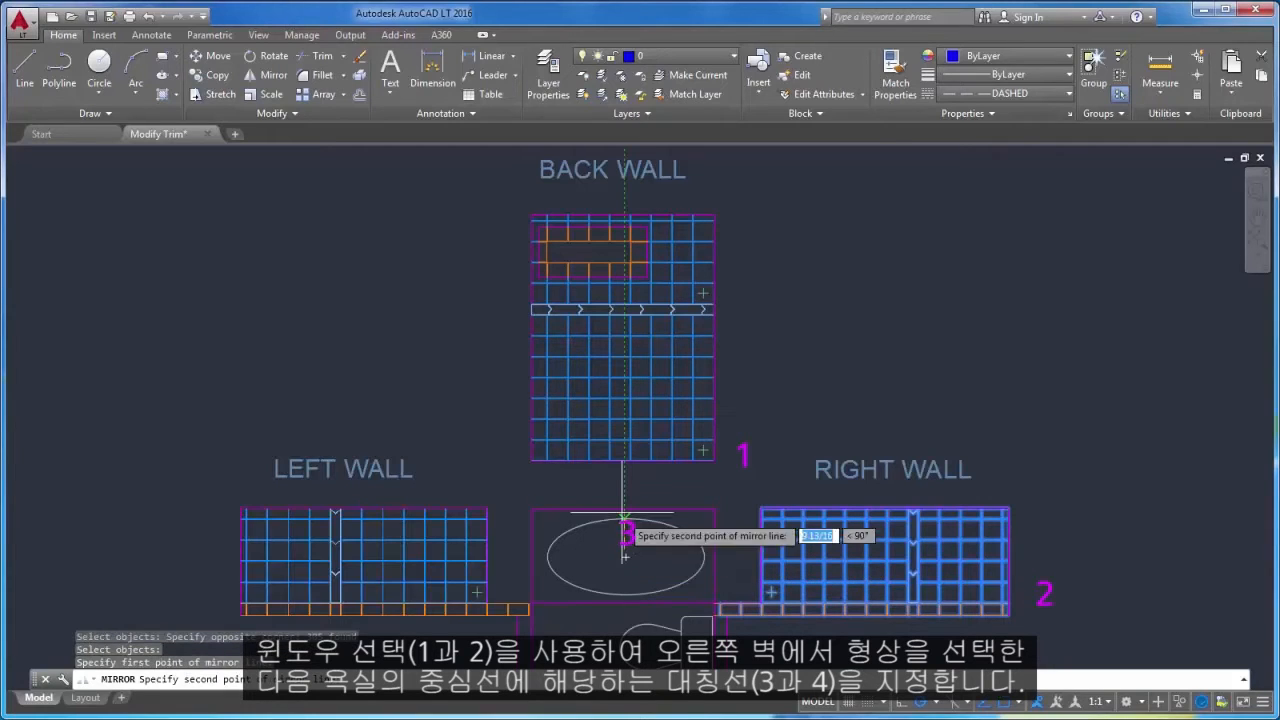
click(625, 461)
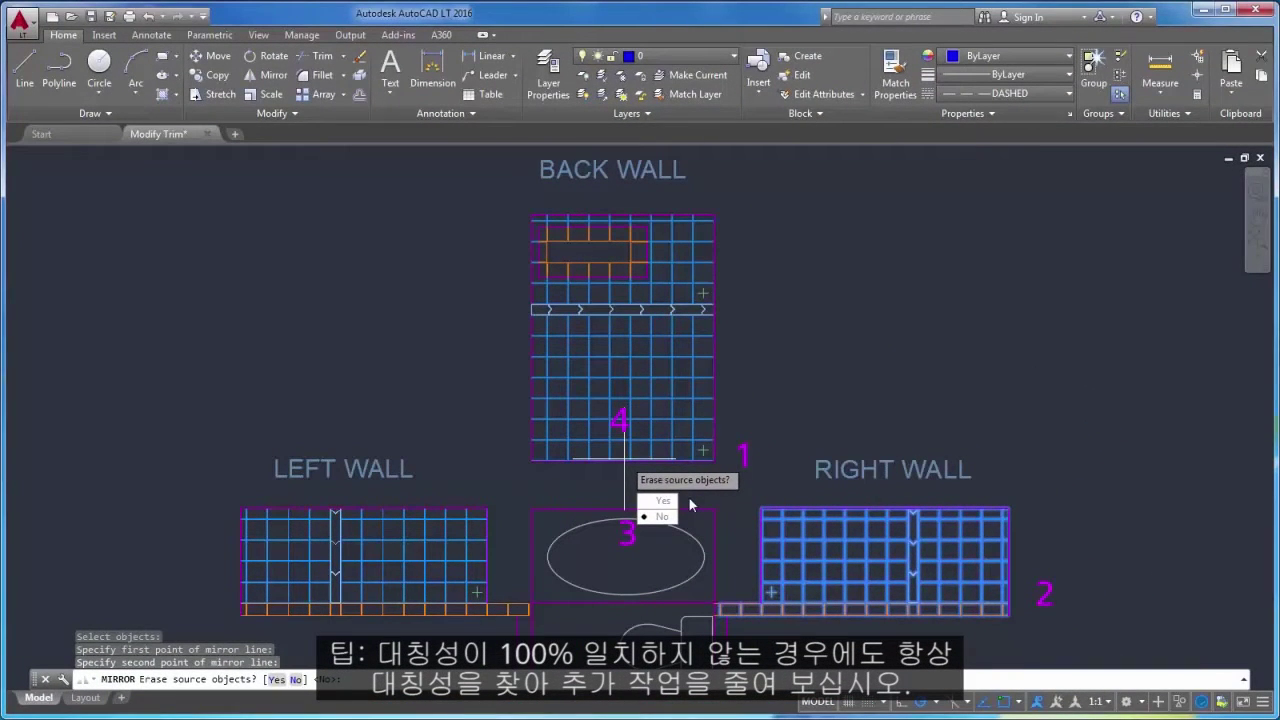
key(Return)
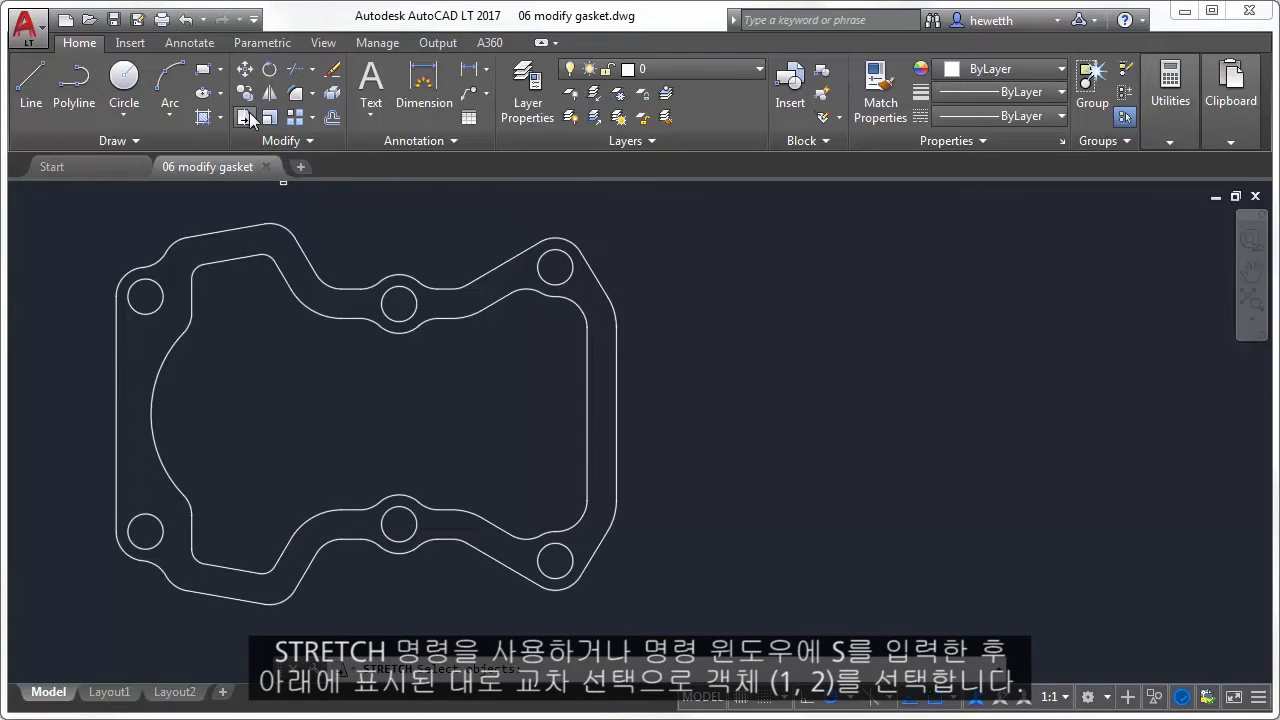
Step: Stretch the gasket's right half 50 units to the right using a crossing selection
click(245, 117)
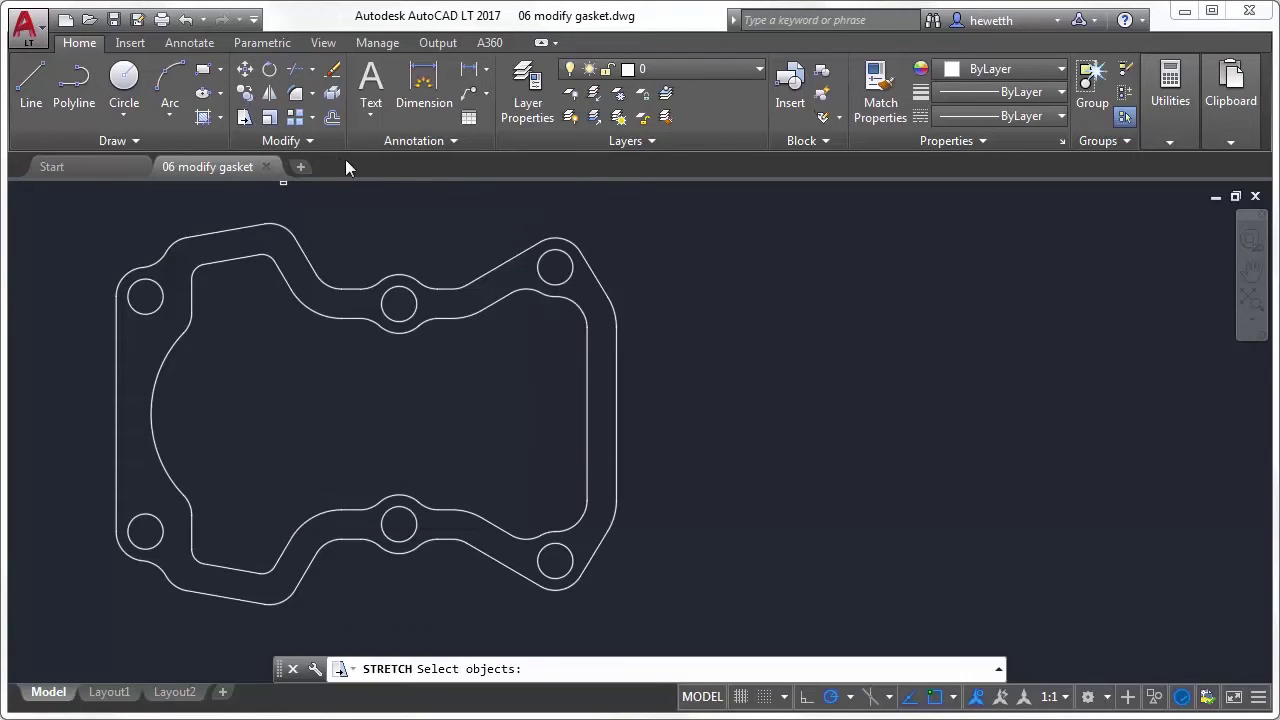
click(761, 203)
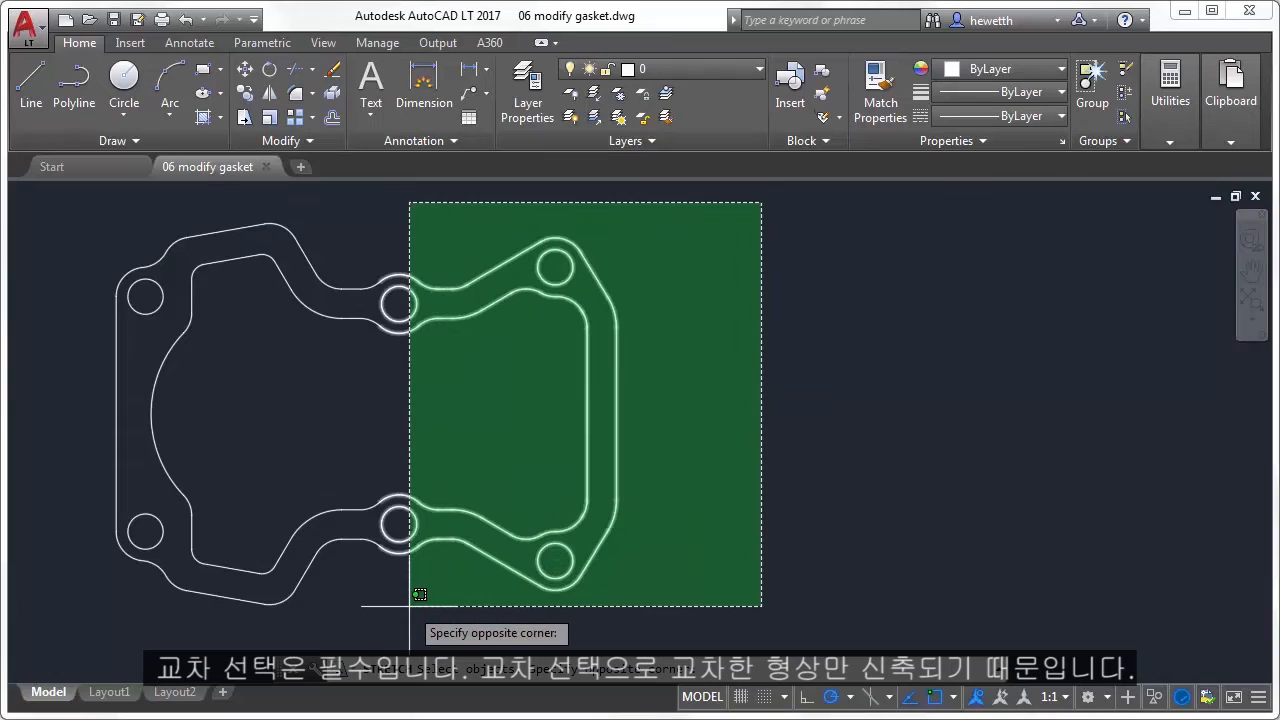
click(358, 609)
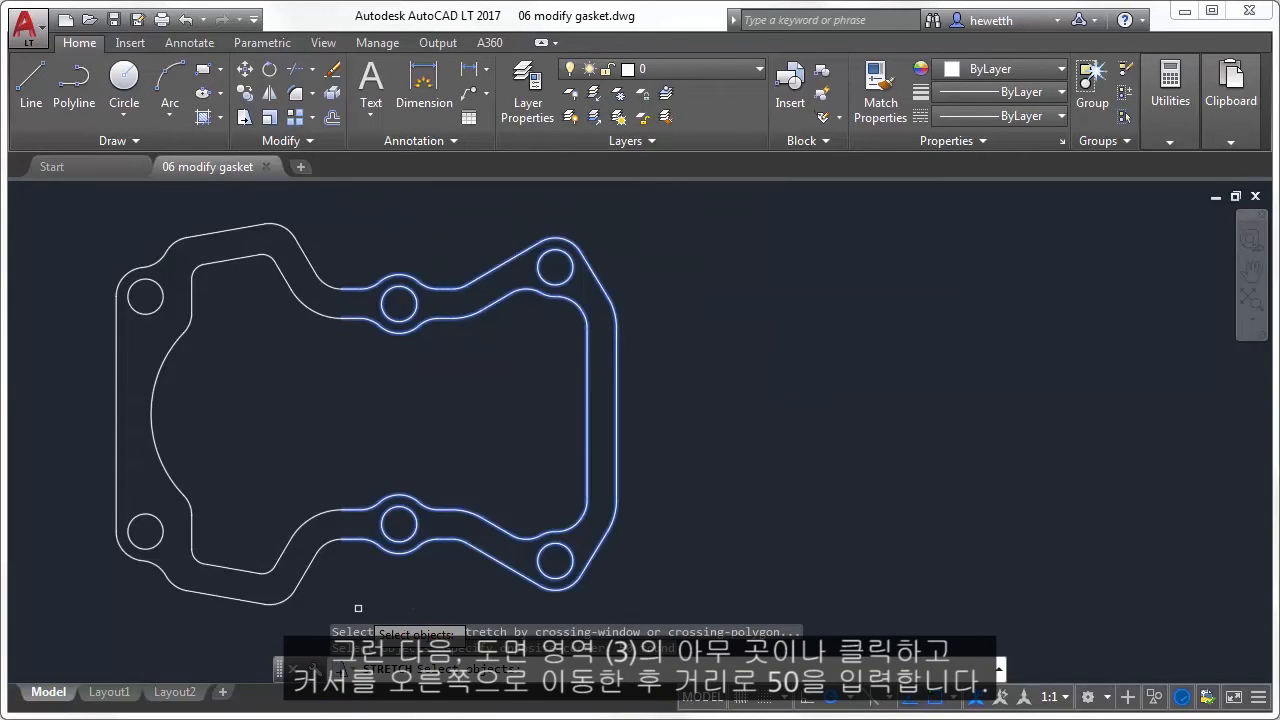
key(Return)
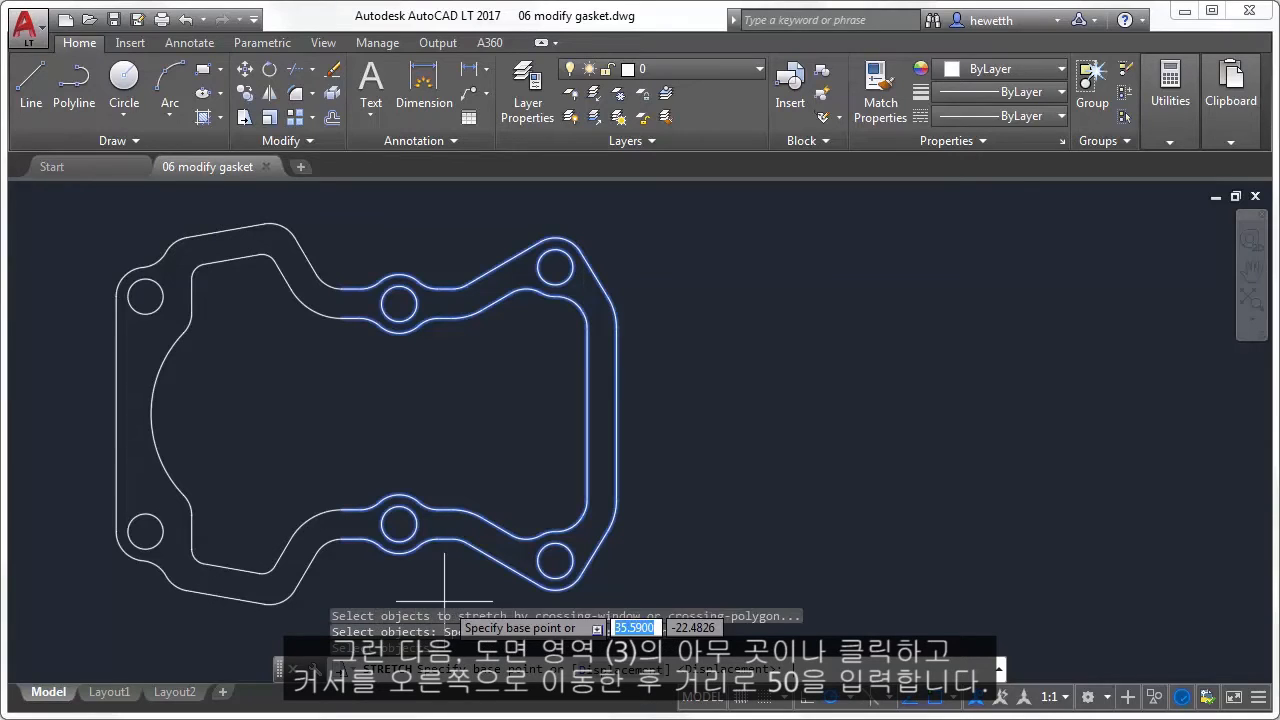
click(553, 558)
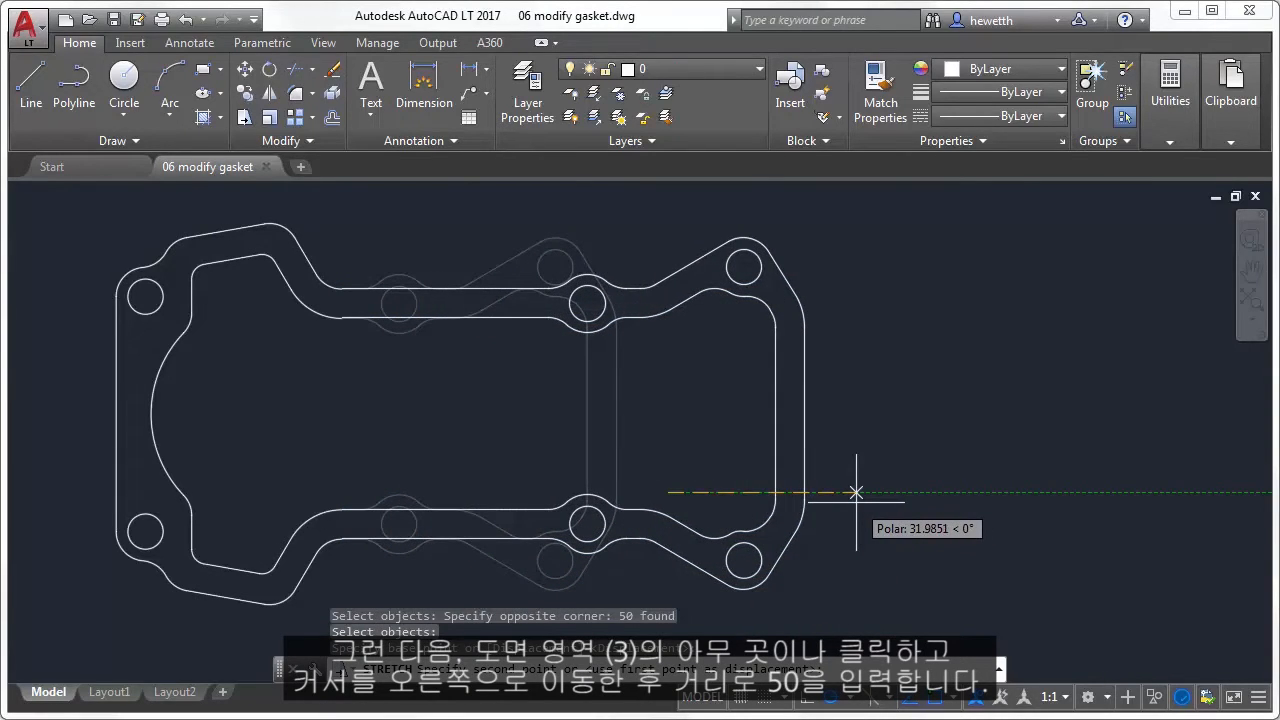
text(50)
key(Return)
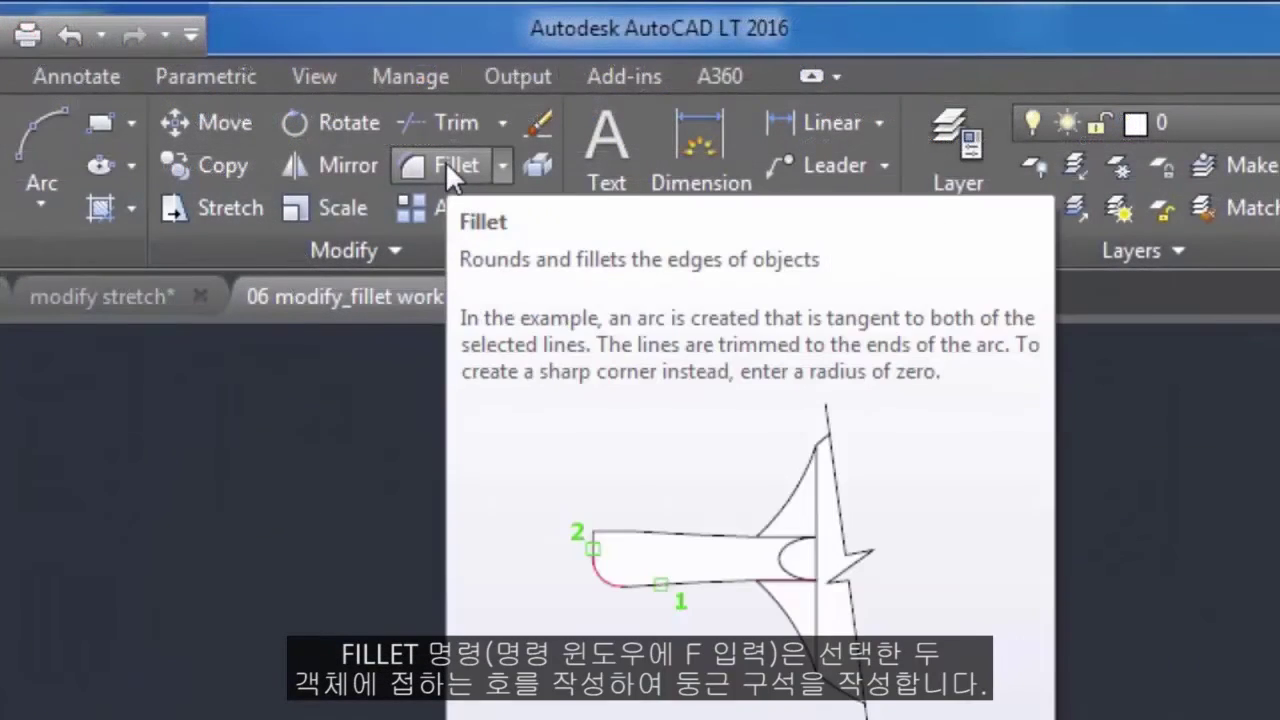
Step: Fillet the horizontal and vertical lines into a rounded corner, and join the diagonal to the vertical
click(445, 163)
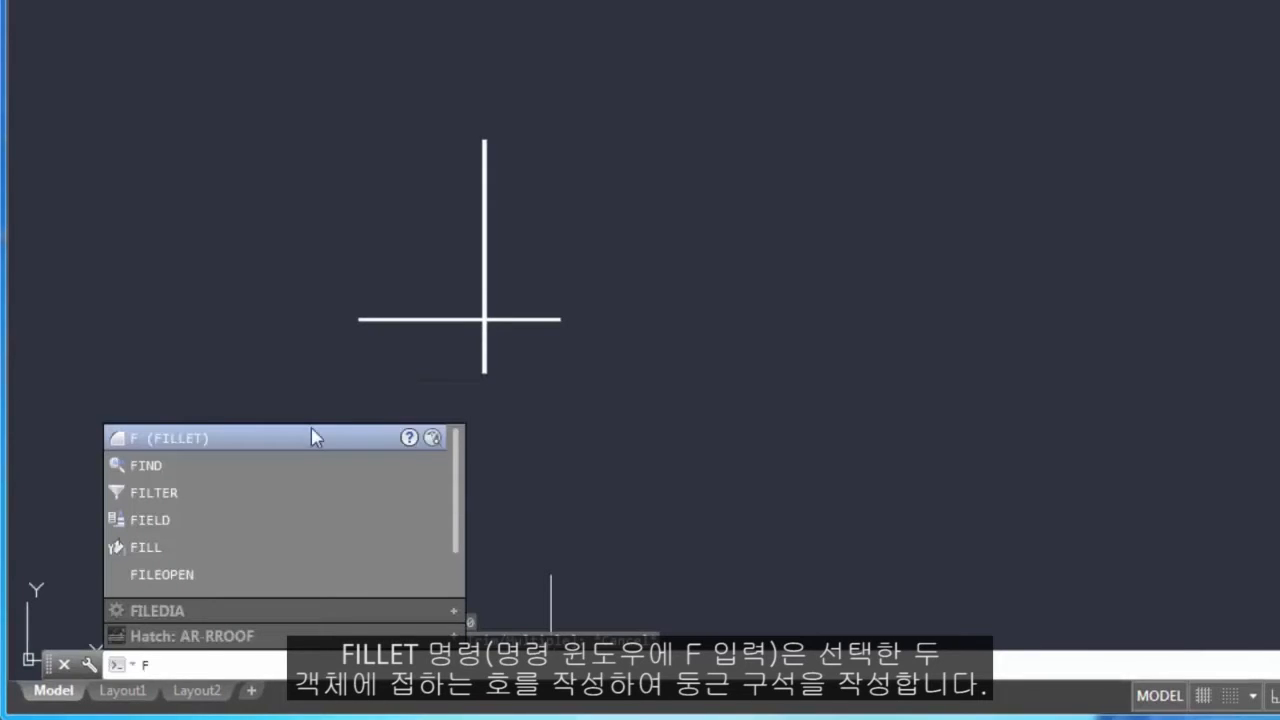
key(Return)
click(435, 320)
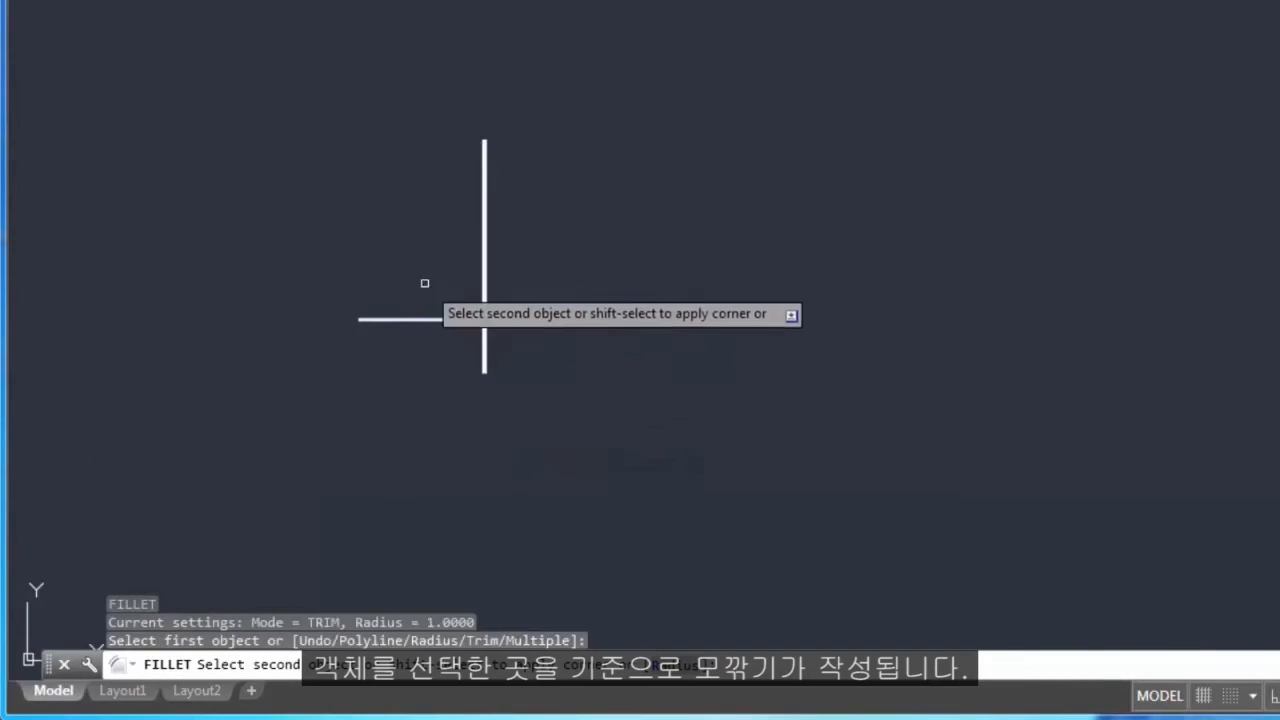
click(481, 238)
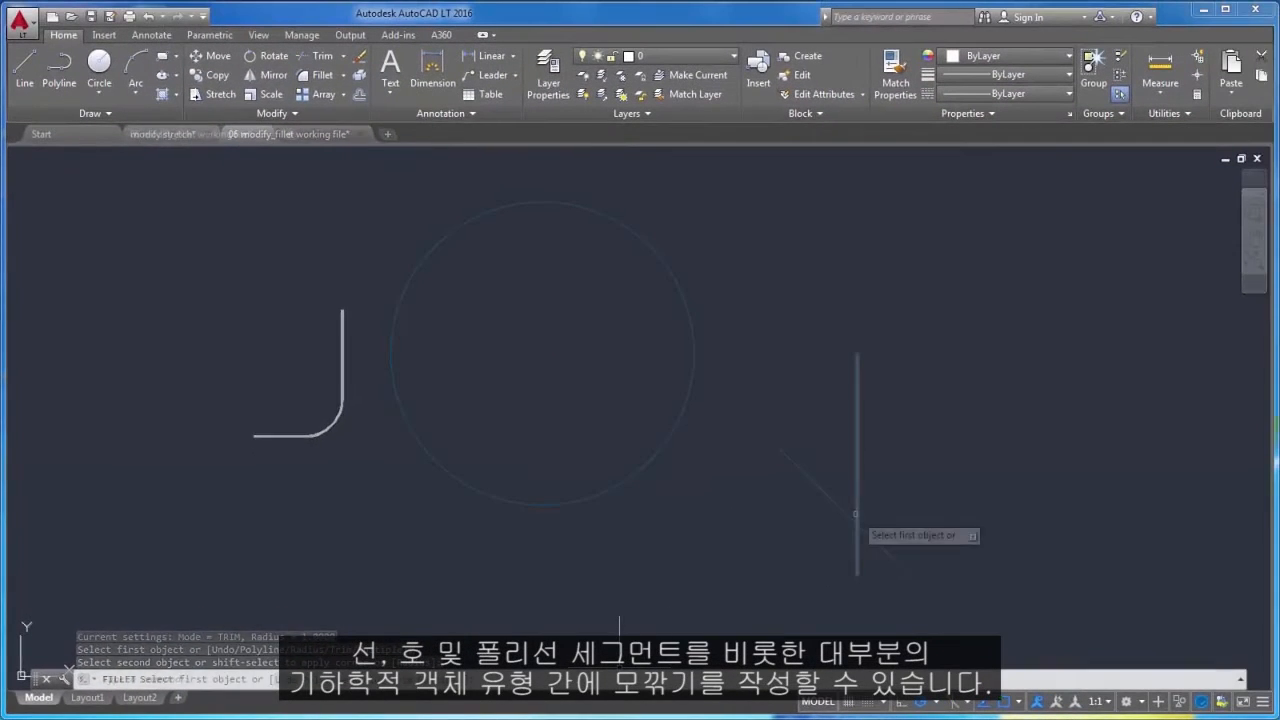
click(850, 518)
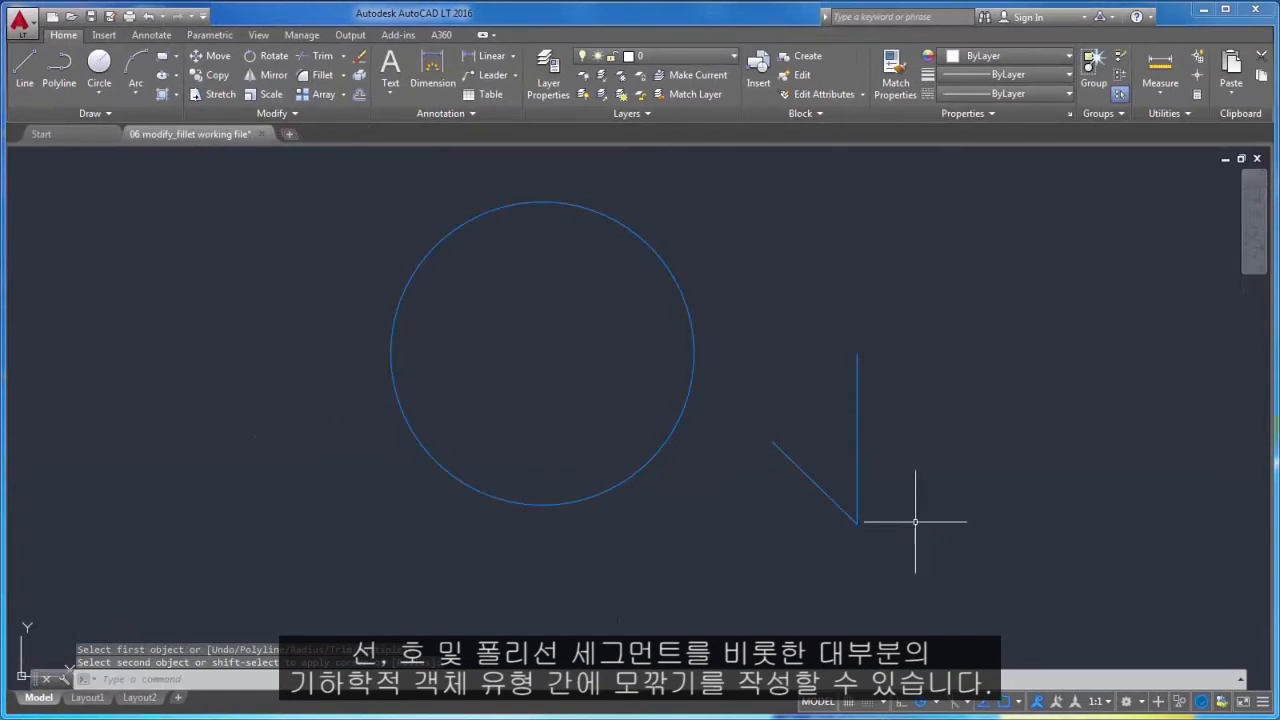
Step: Fillet the diagonal line to the circle with a connecting arc
click(318, 75)
click(772, 442)
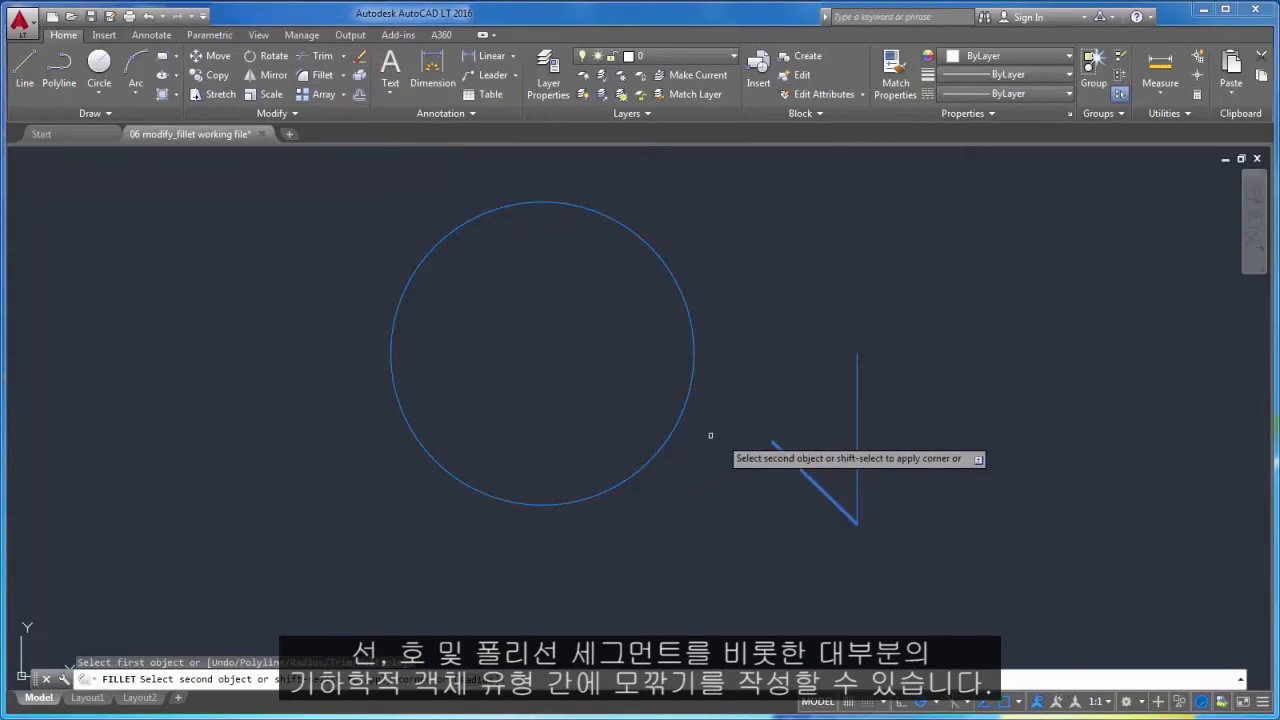
click(632, 474)
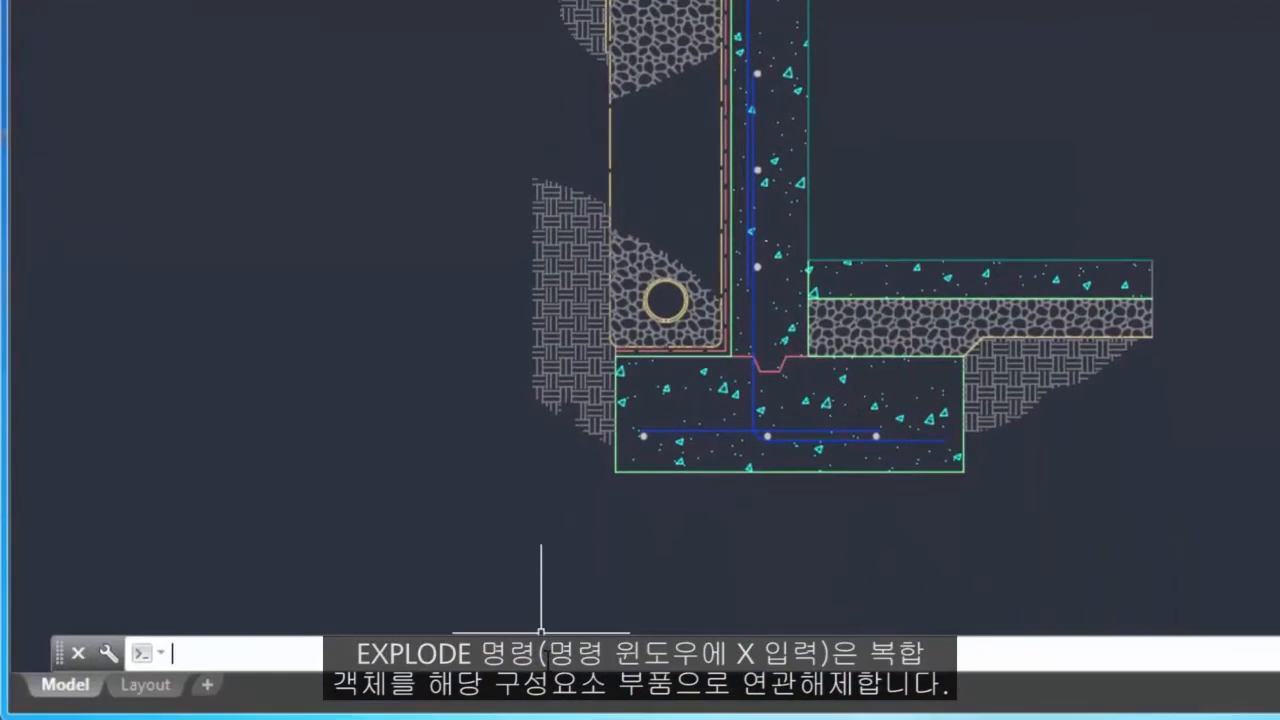
text(X)
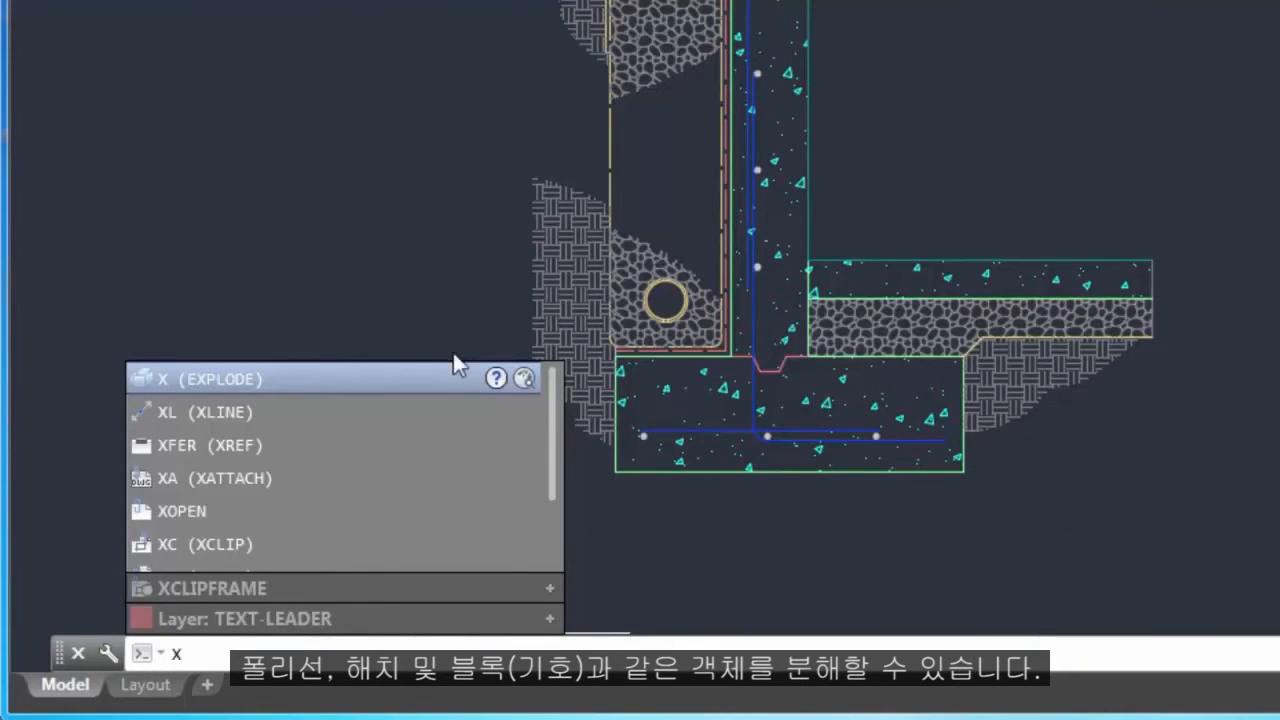
Step: Explode the soil hatch beneath the floor slab and verify its pieces select individually
click(239, 378)
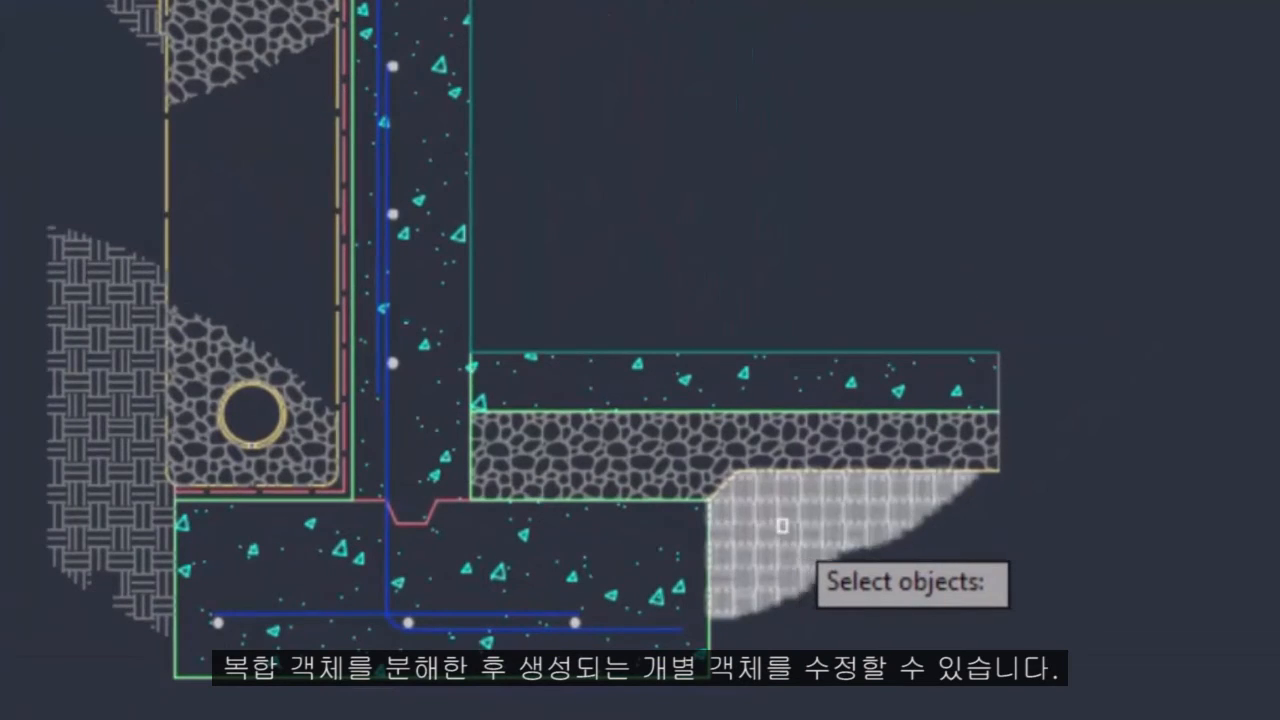
click(783, 525)
key(Return)
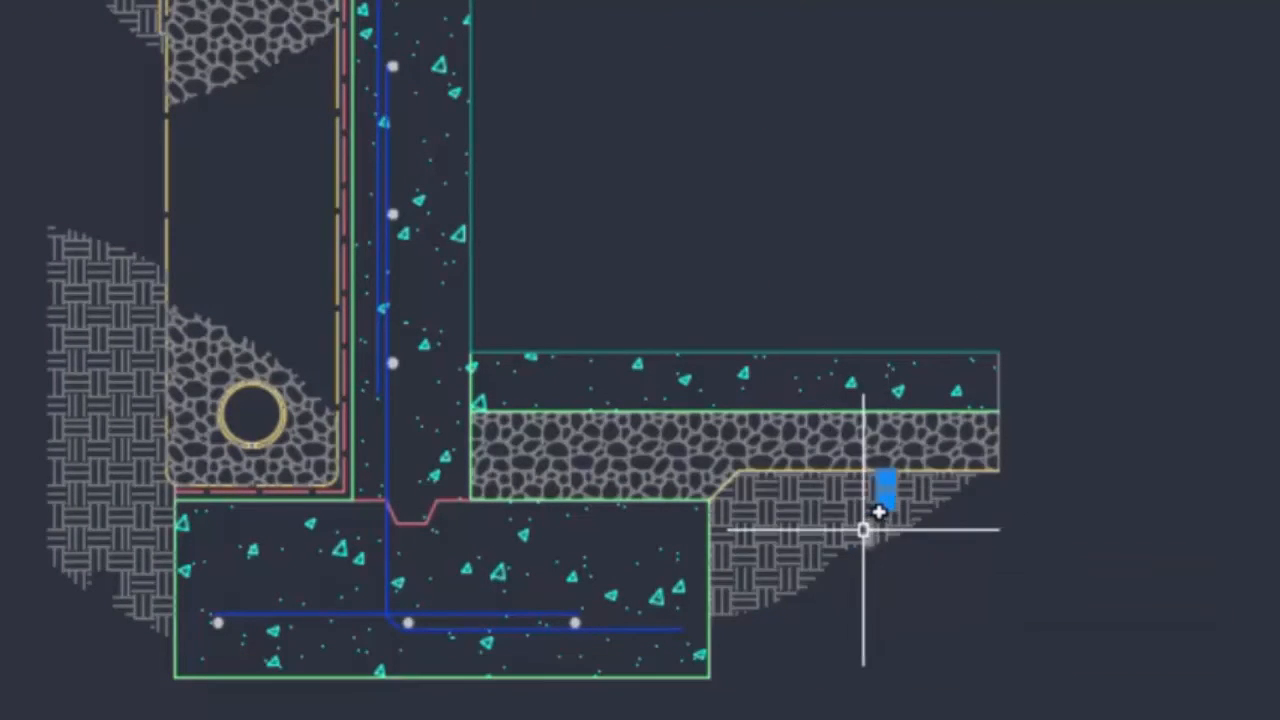
click(855, 525)
click(780, 580)
click(765, 512)
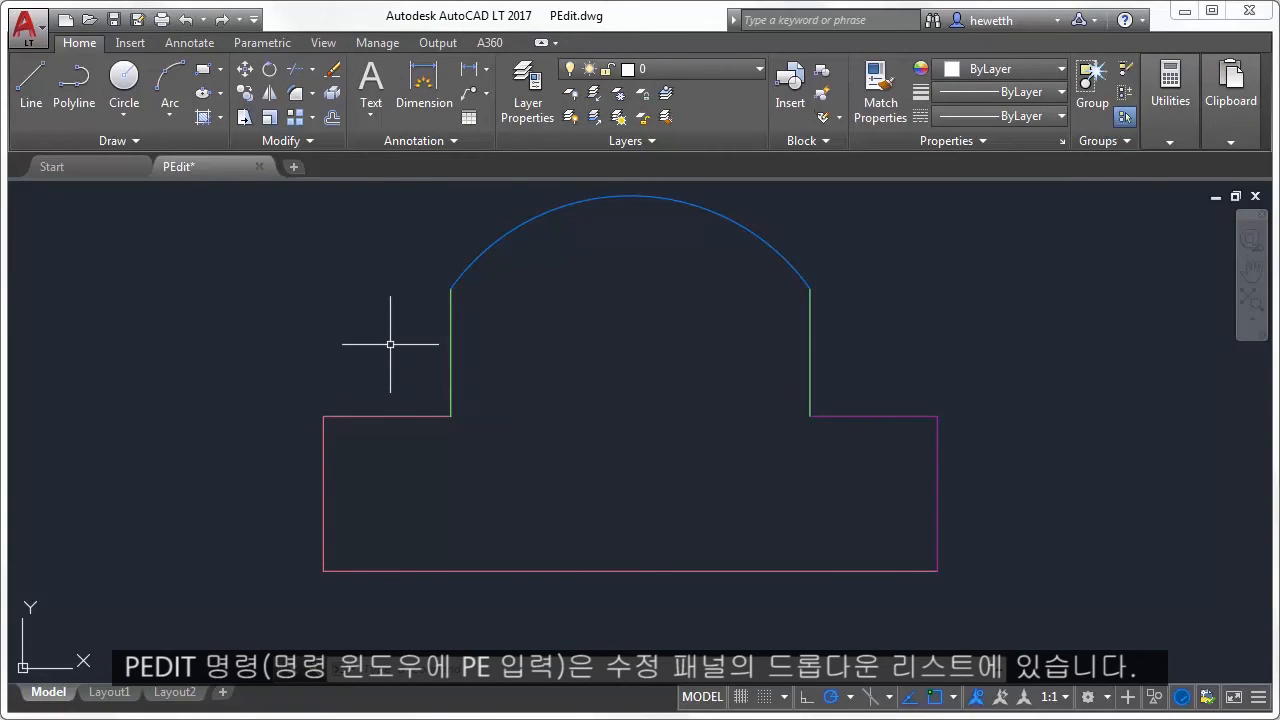
Step: With PEdit, join the right polyline and right vertical line onto the lower rectangle outline
click(307, 144)
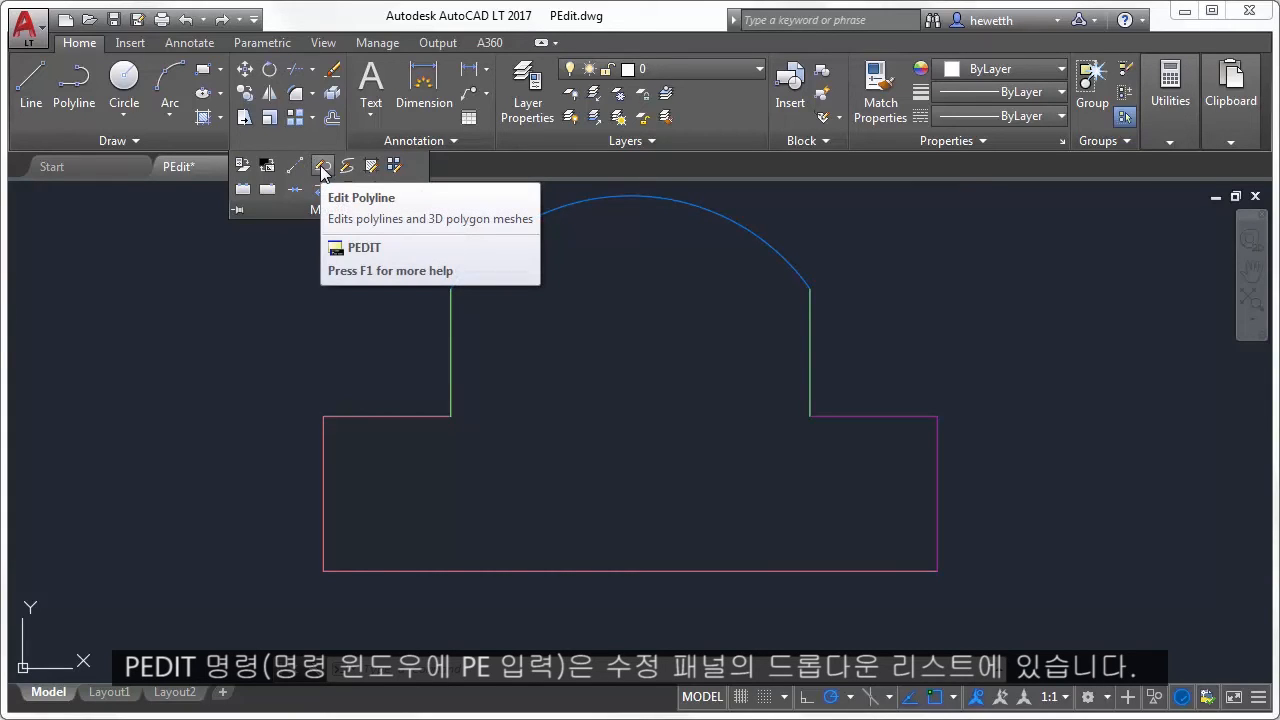
click(322, 170)
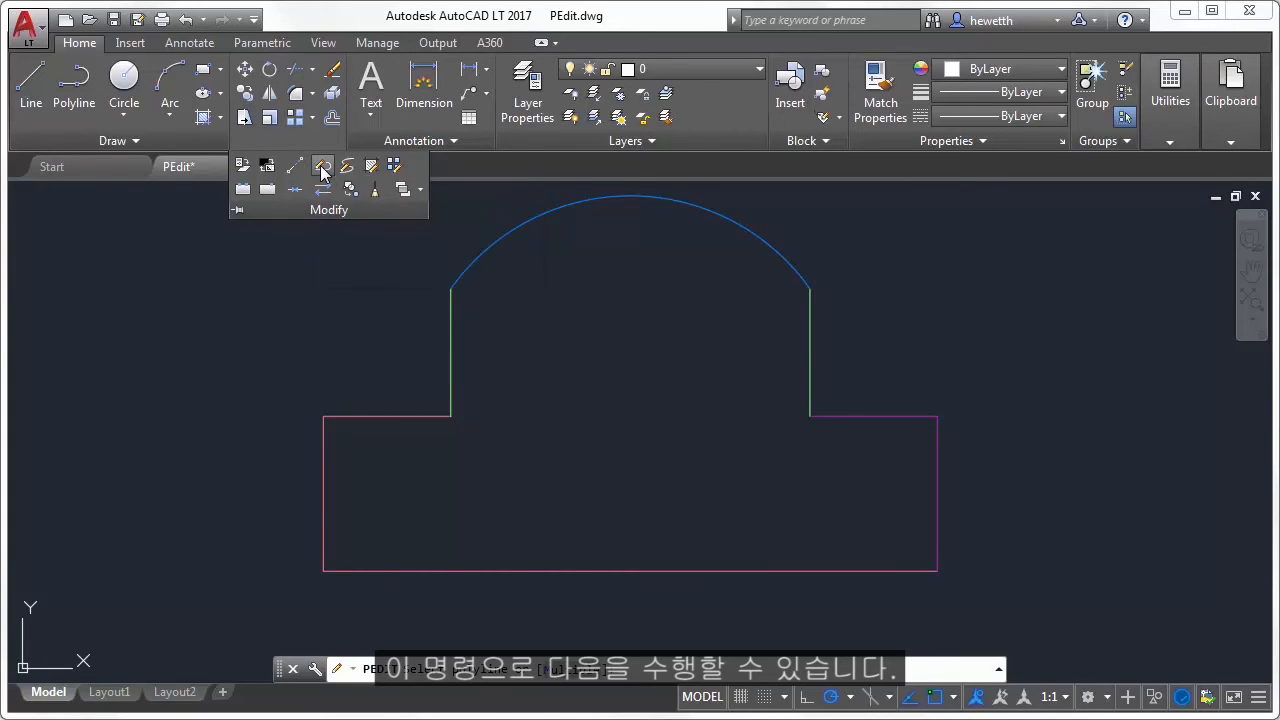
click(440, 416)
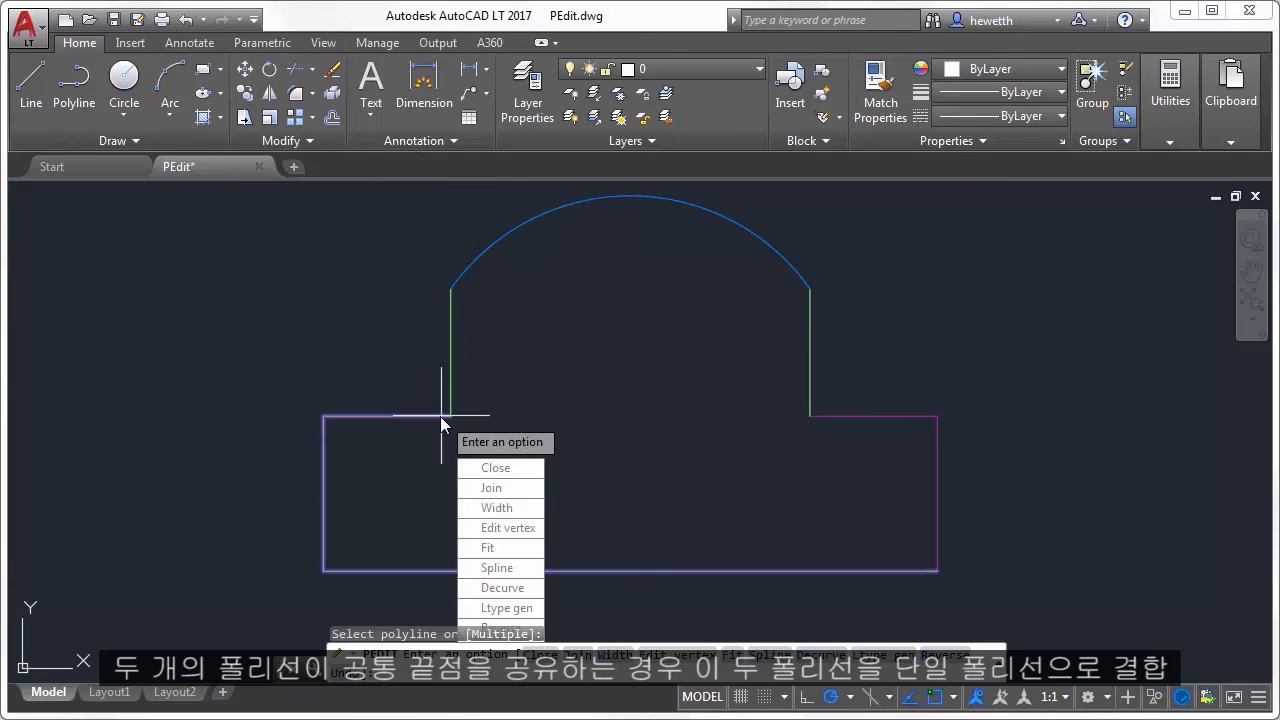
click(488, 487)
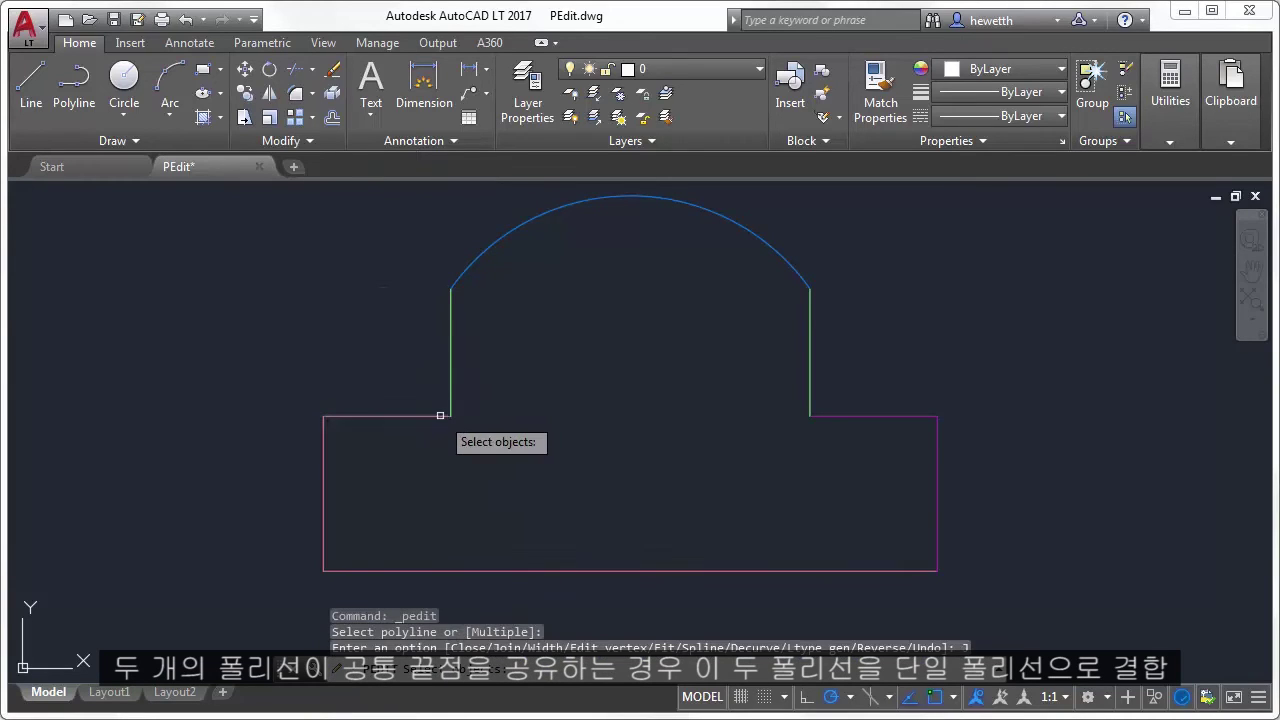
click(838, 415)
click(810, 400)
key(Return)
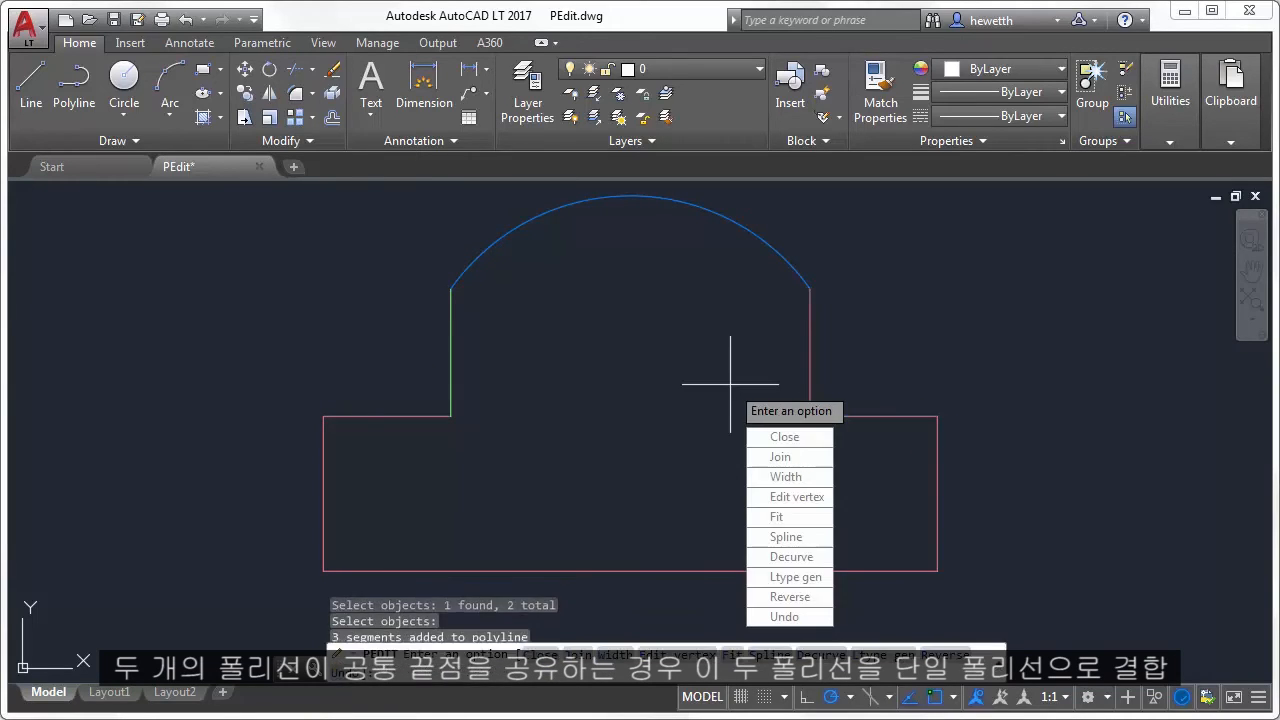
Step: Join the arc and left vertical line too, then give the whole polyline width 1
click(780, 456)
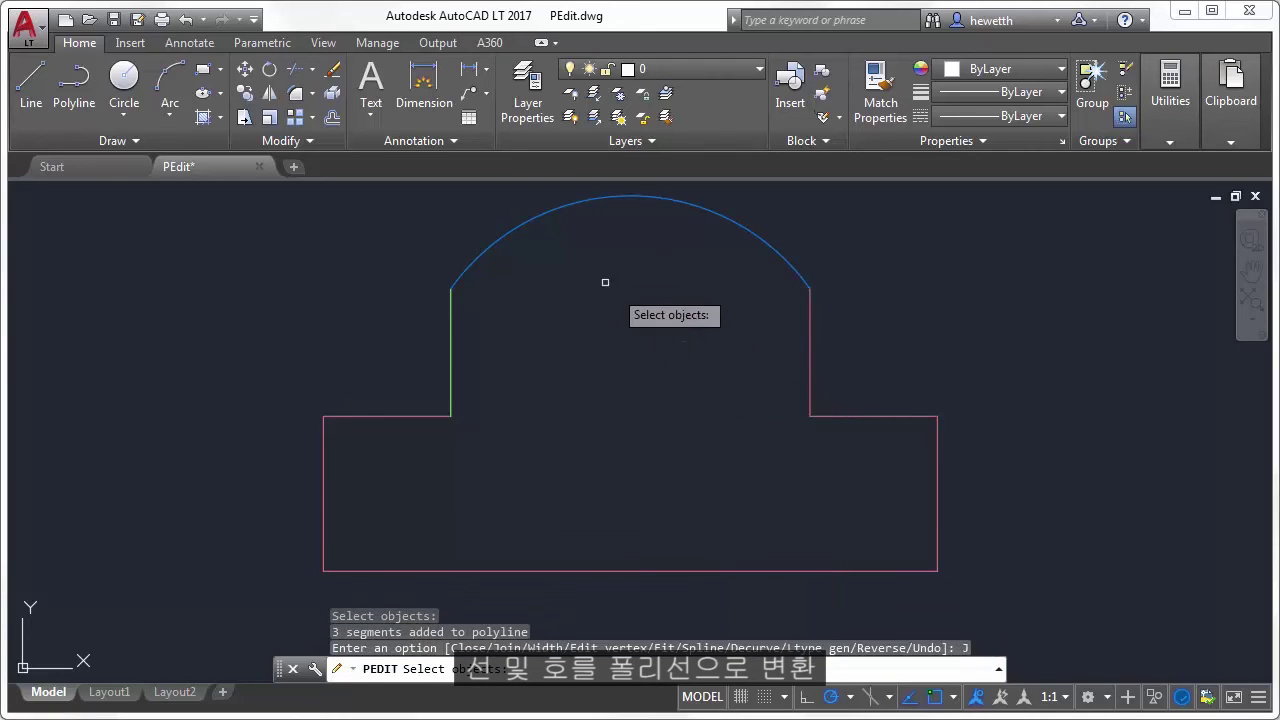
click(500, 237)
click(451, 318)
key(Return)
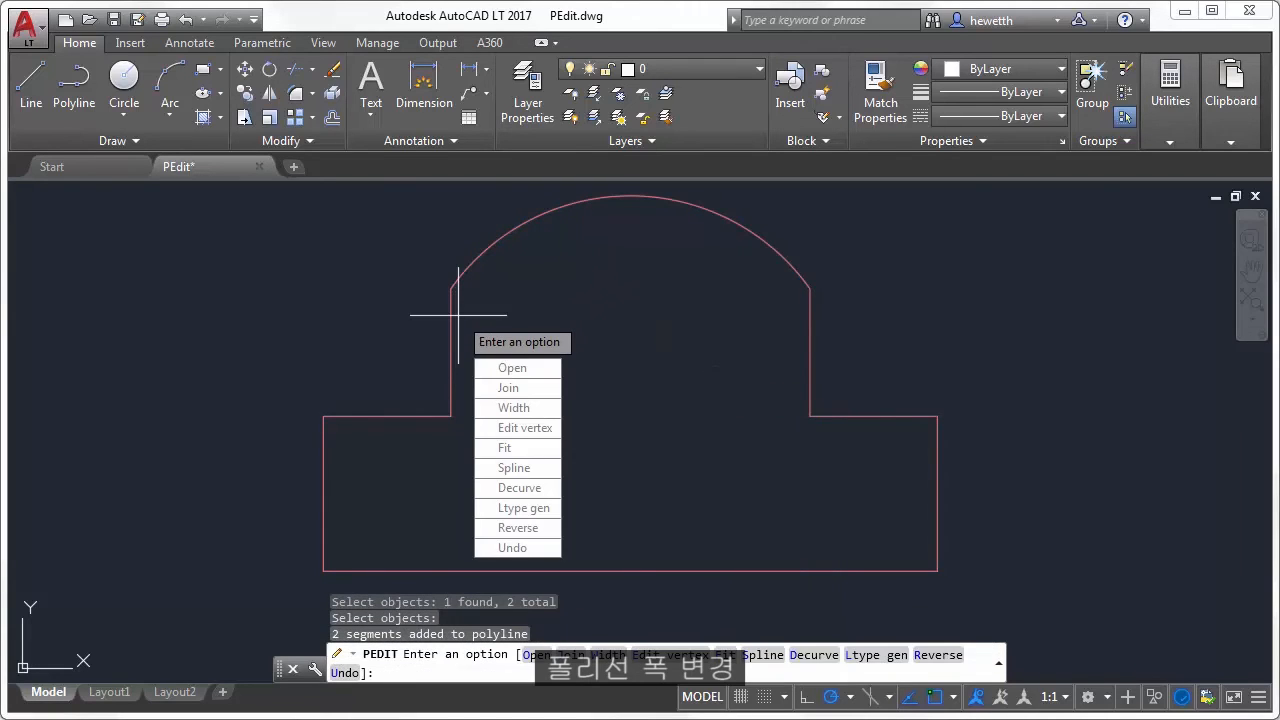
click(520, 408)
text(1)
key(Return)
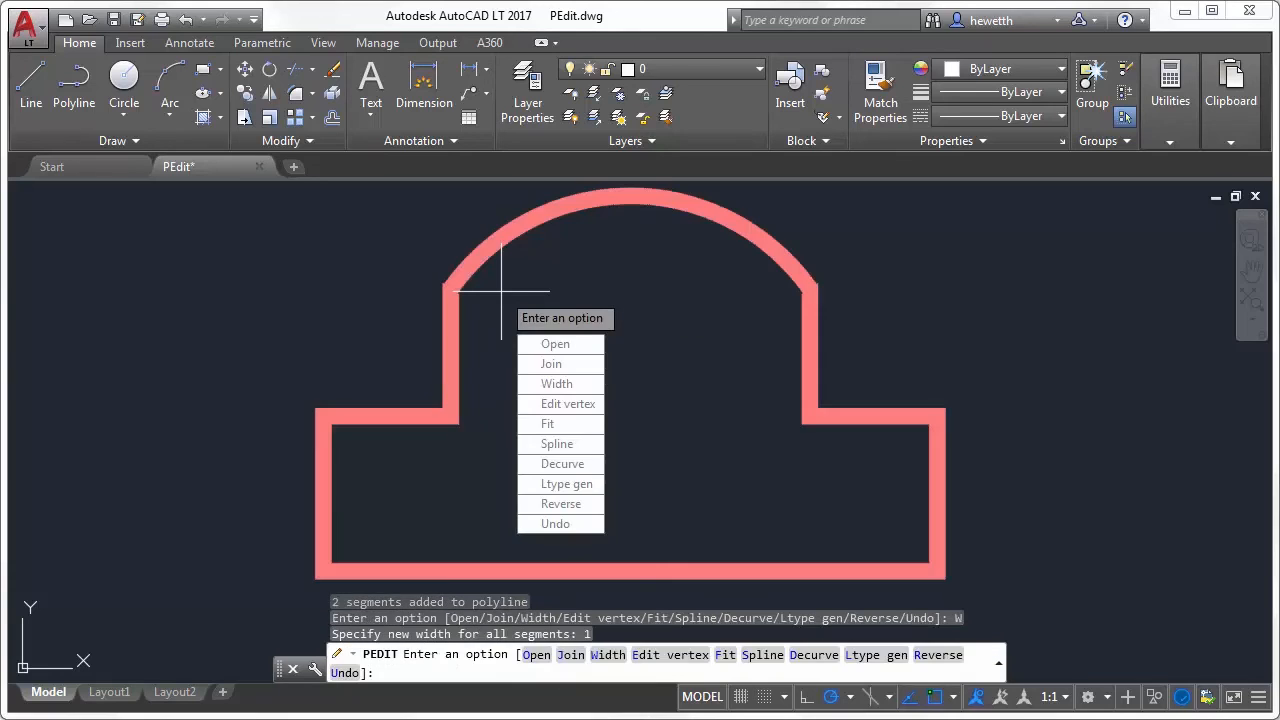
key(Return)
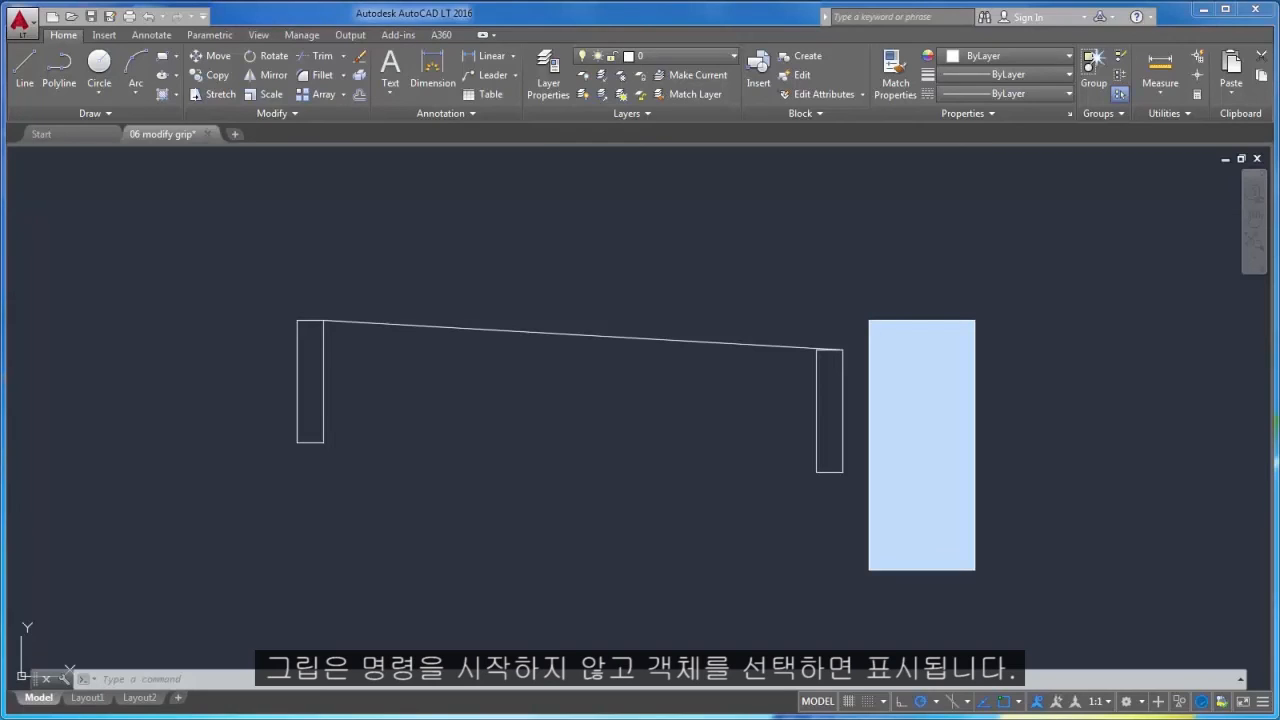
Step: Grip-drag the sloped line's right endpoint onto the shaded rectangle's top-left corner
click(806, 344)
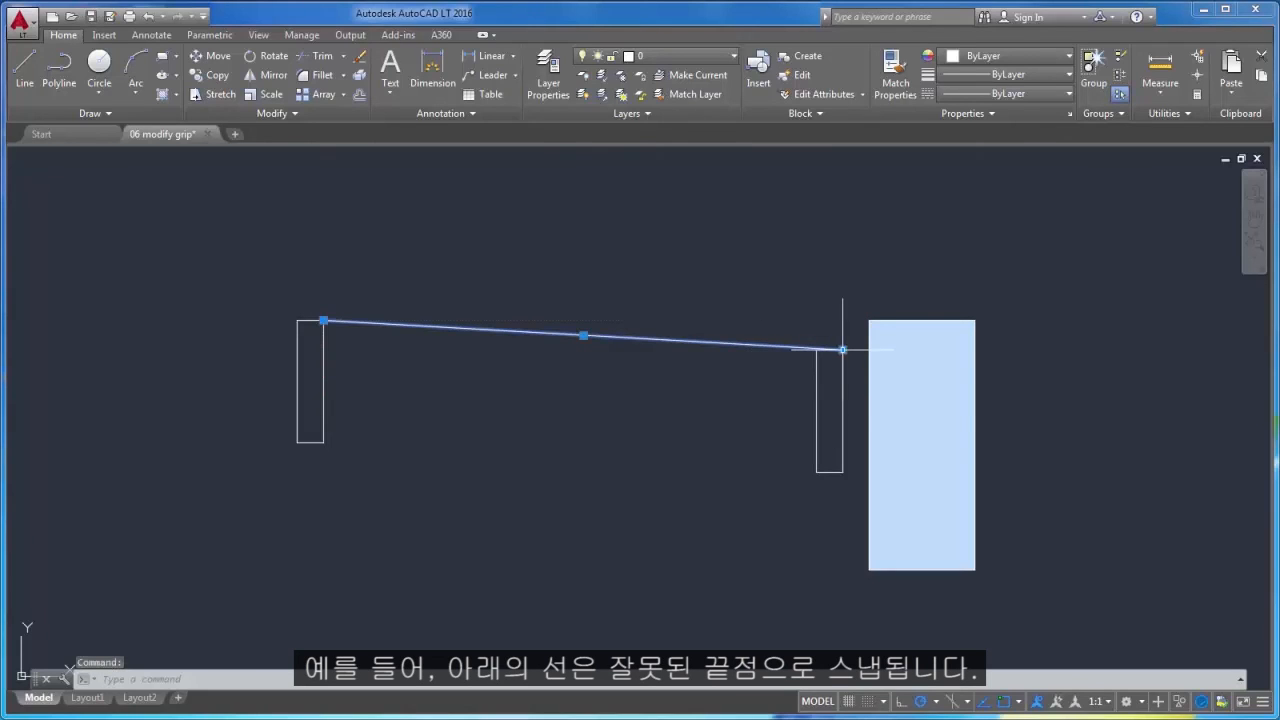
click(842, 350)
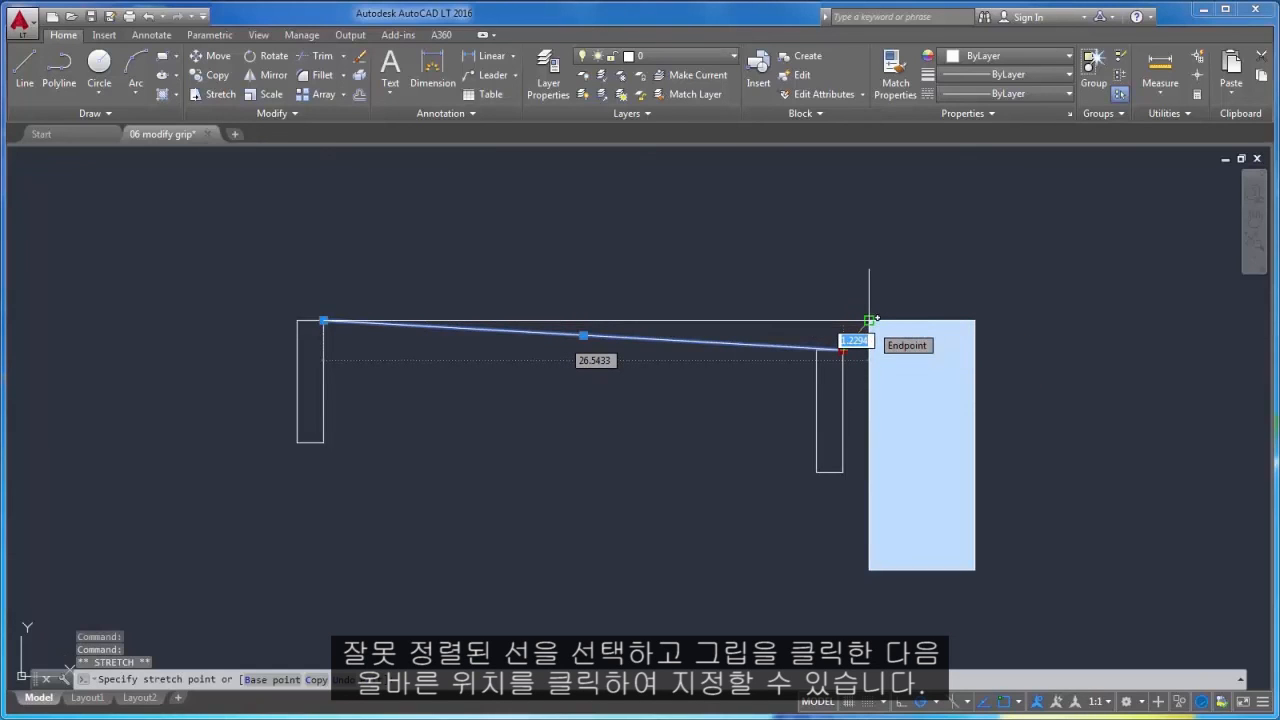
click(869, 320)
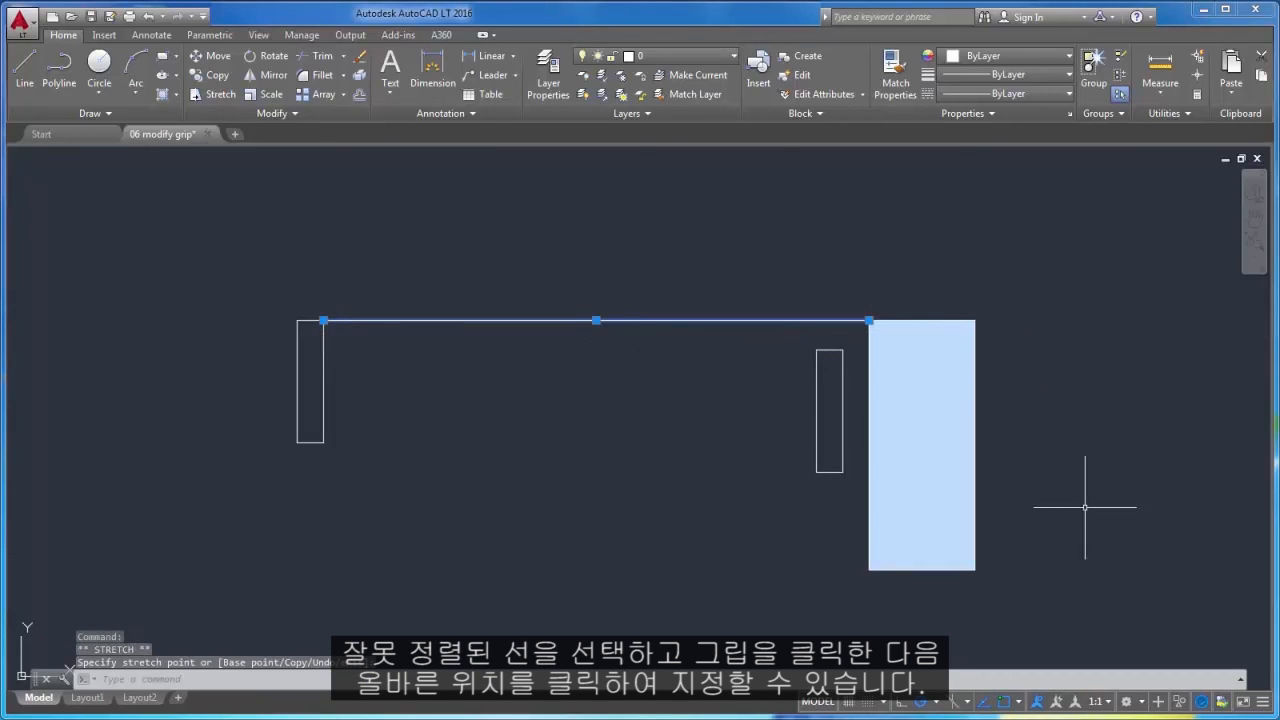